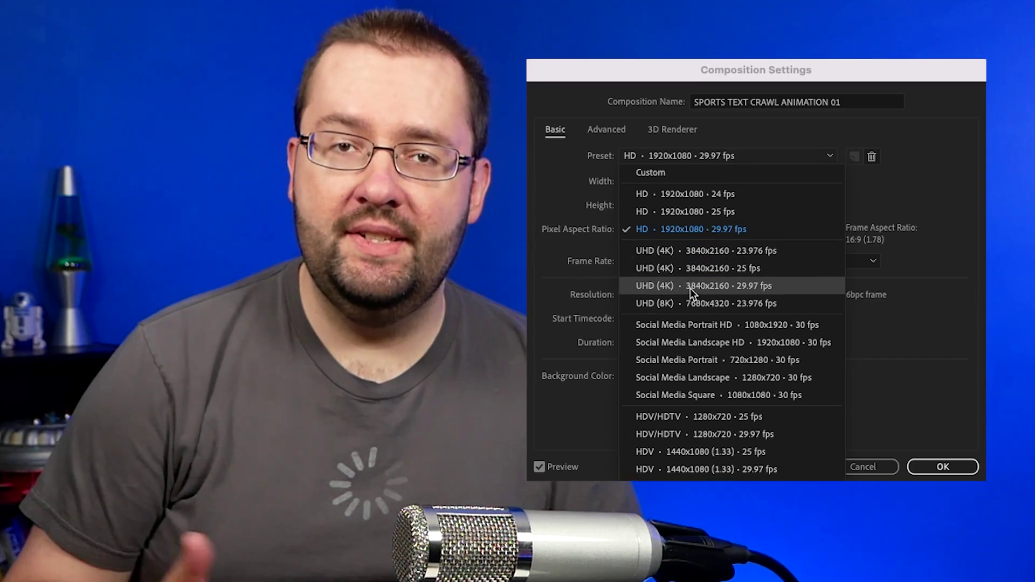
- Resize the composition to the UHD (4K) 3840x2160 29.97 fps preset in Composition Settings
{"action": "left_click", "coordinate": [691, 290]}
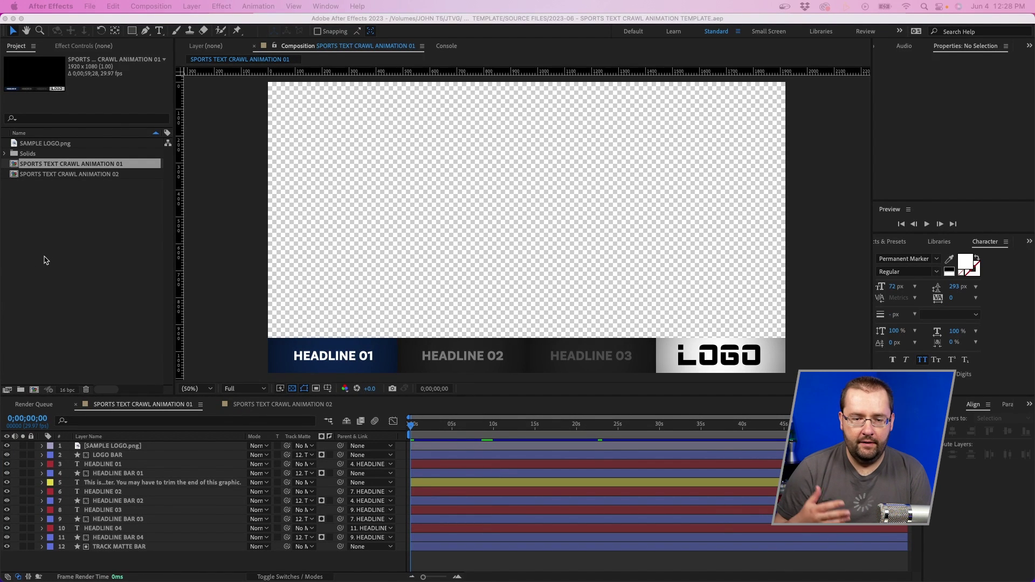
{"action": "left_click", "coordinate": [41, 266]}
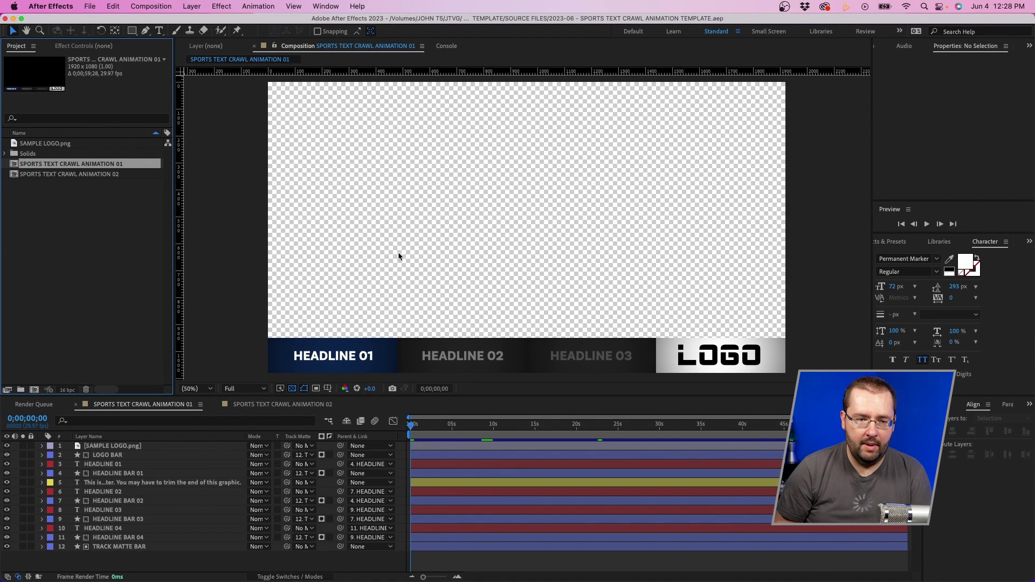
{"action": "left_click", "coordinate": [156, 8]}
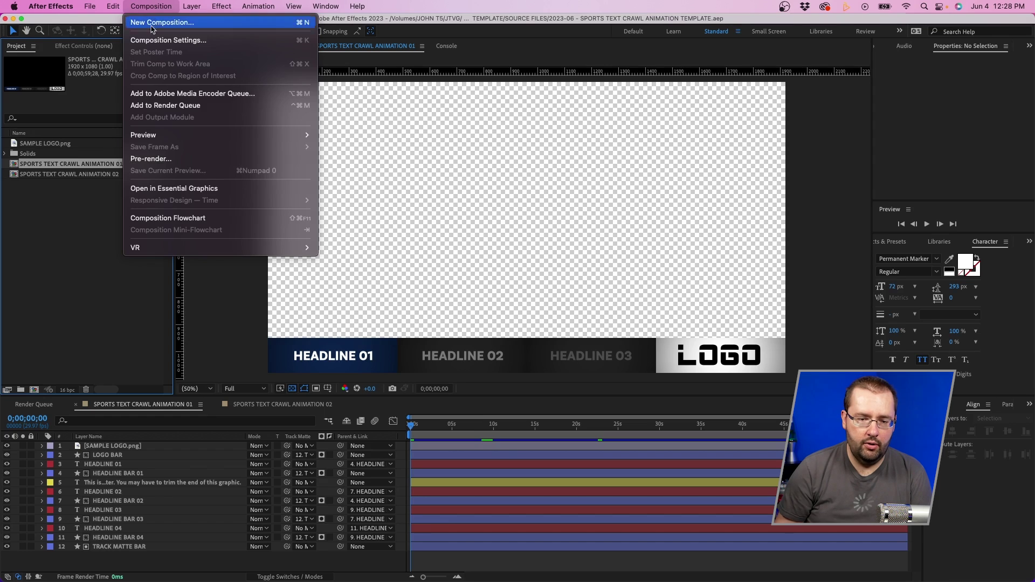
{"action": "left_click", "coordinate": [161, 40]}
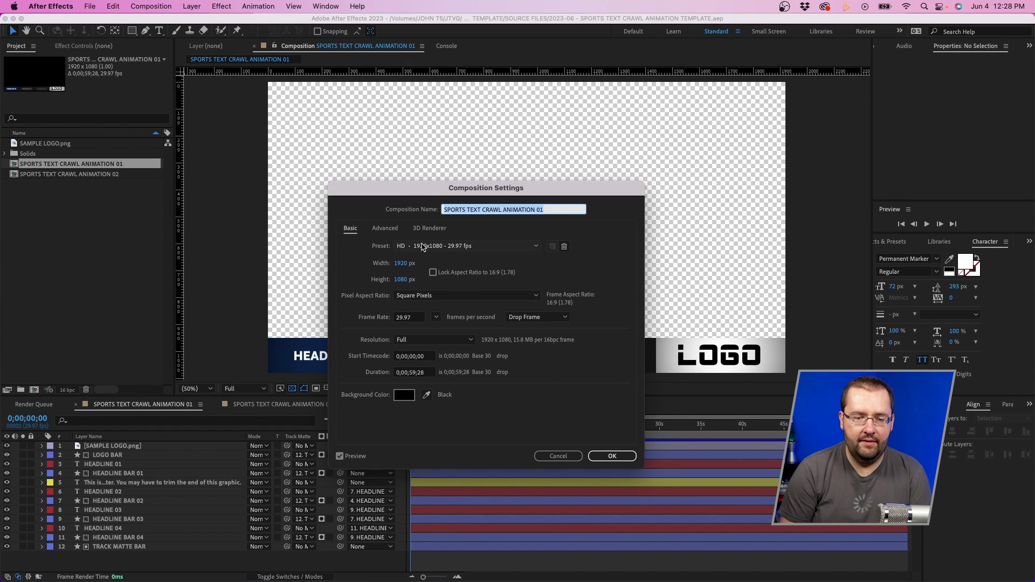
{"action": "left_click", "coordinate": [422, 247]}
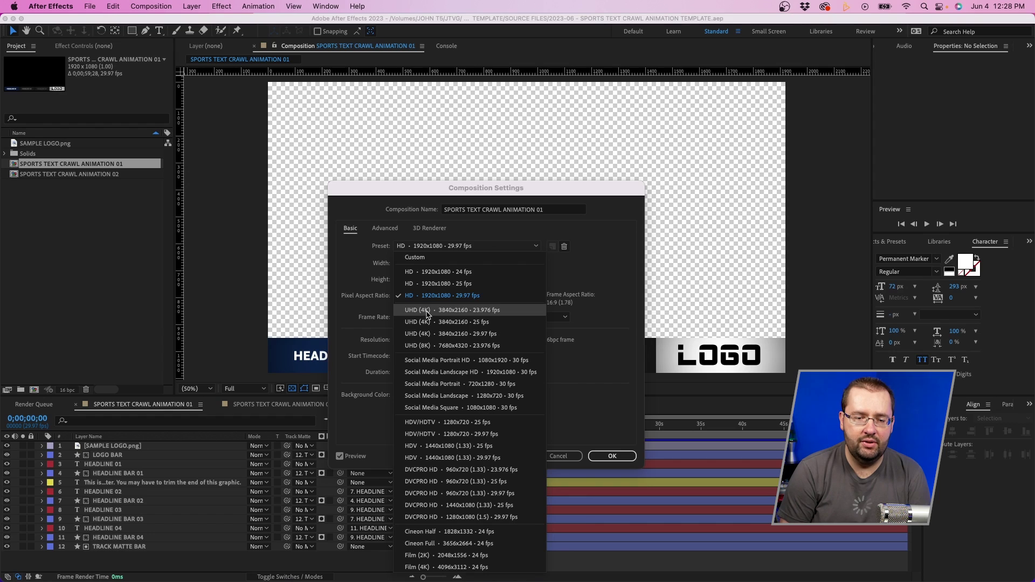
{"action": "left_click", "coordinate": [443, 334]}
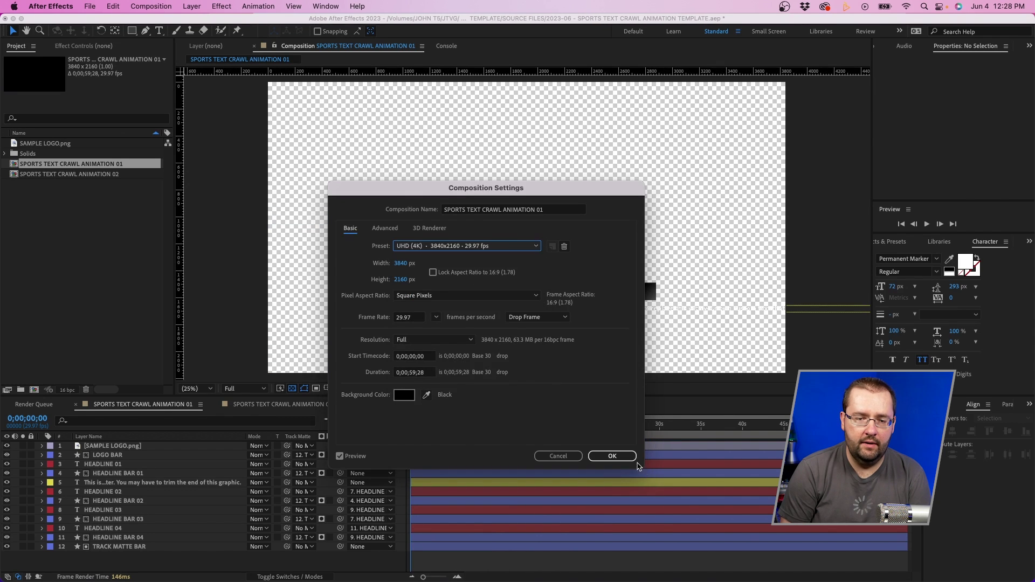
{"action": "left_click", "coordinate": [612, 456]}
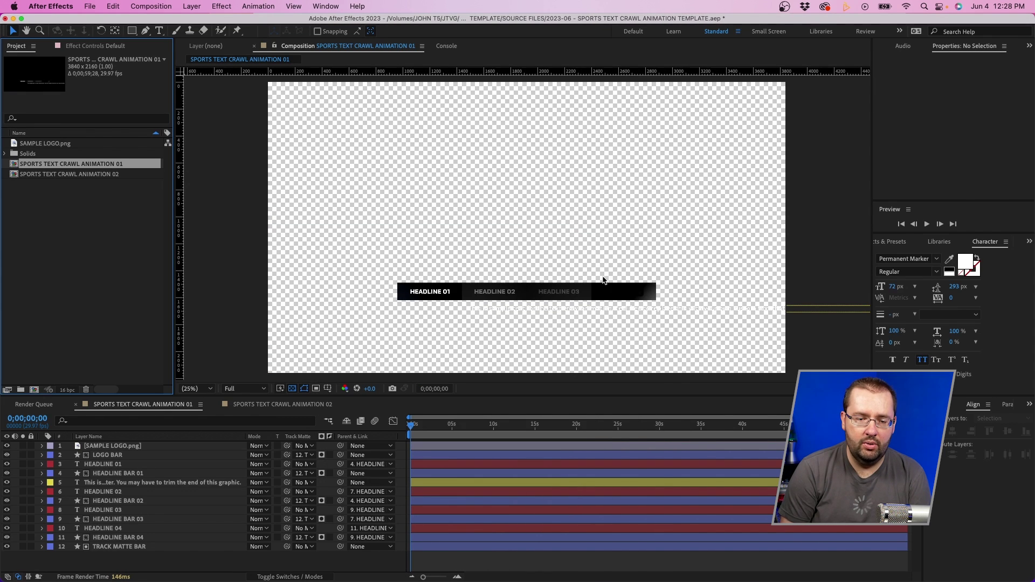
- Scrub through the crawl preview, return to the start, and undo the composition resize
{"action": "left_click_drag", "start_coordinate": [417, 416], "coordinate": [490, 426]}
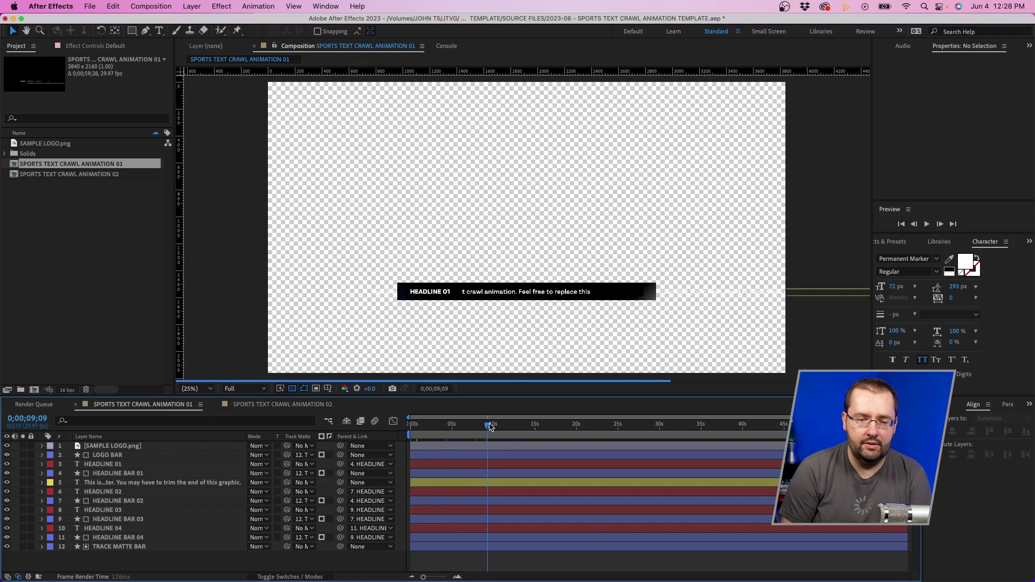
{"action": "left_click_drag", "start_coordinate": [419, 429], "coordinate": [397, 411]}
{"action": "key", "text": "super+z"}
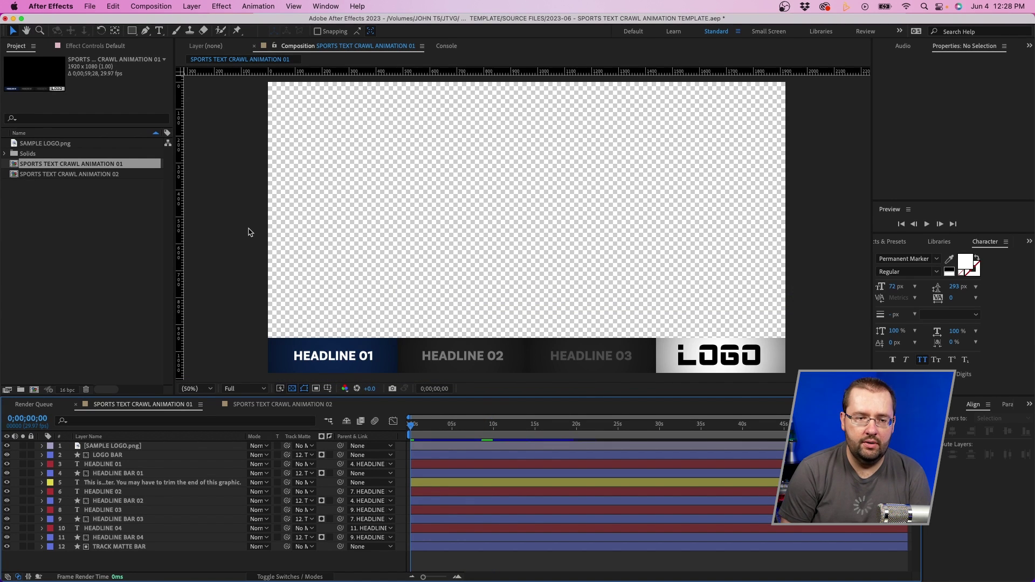
- Run Scale Composition.jsx with New Comp Width 3840, then check the composition settings
{"action": "left_click", "coordinate": [89, 6]}
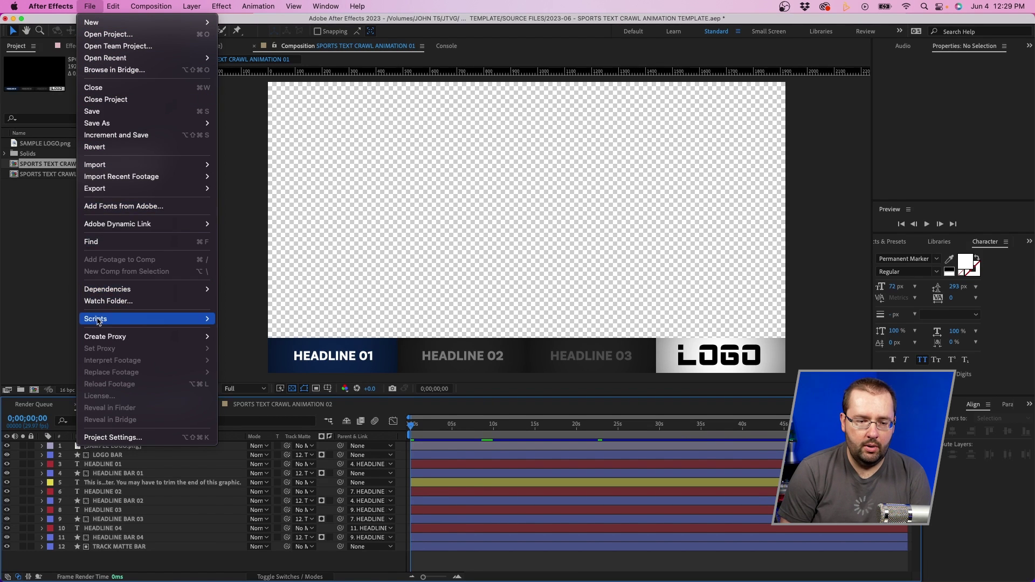
{"action": "mouse_move", "coordinate": [96, 319]}
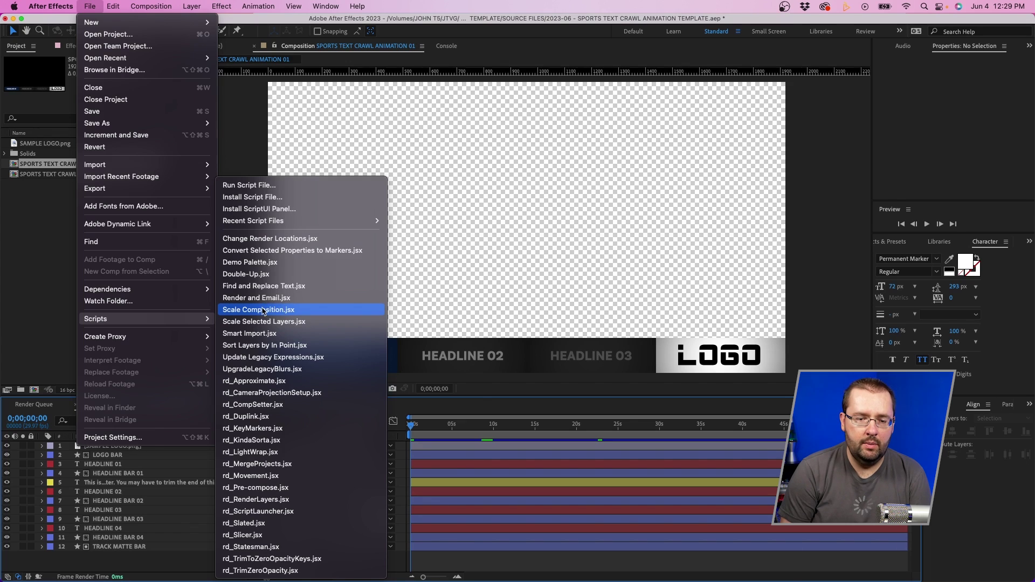
{"action": "left_click", "coordinate": [271, 309]}
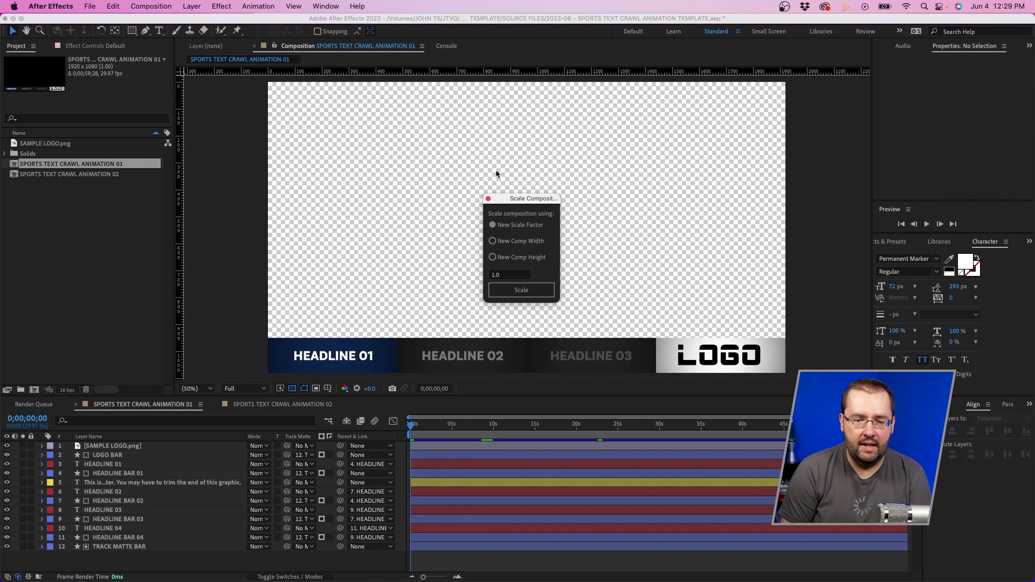
{"action": "left_click", "coordinate": [502, 241]}
{"action": "type", "text": "3840"}
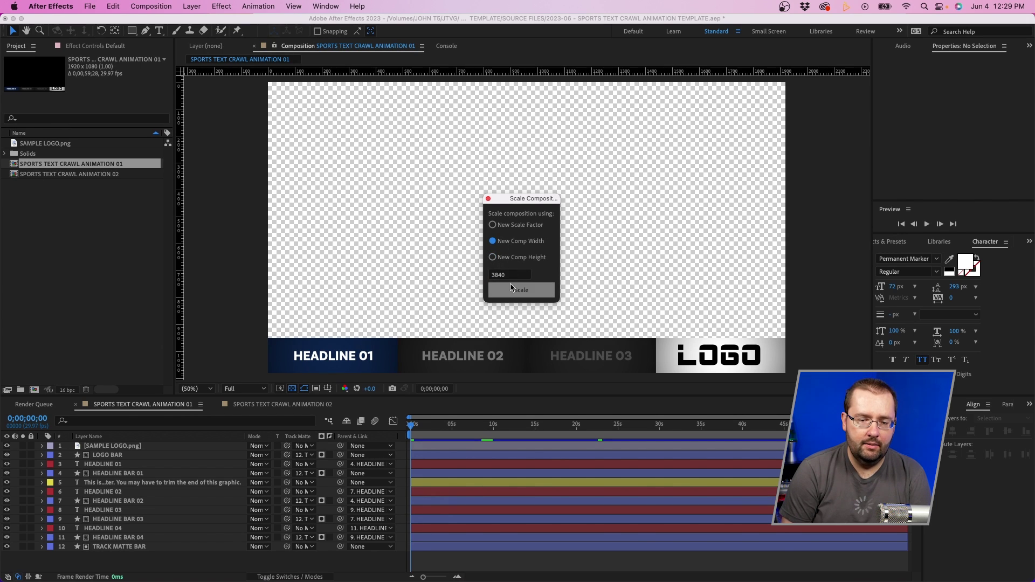
{"action": "left_click", "coordinate": [508, 291]}
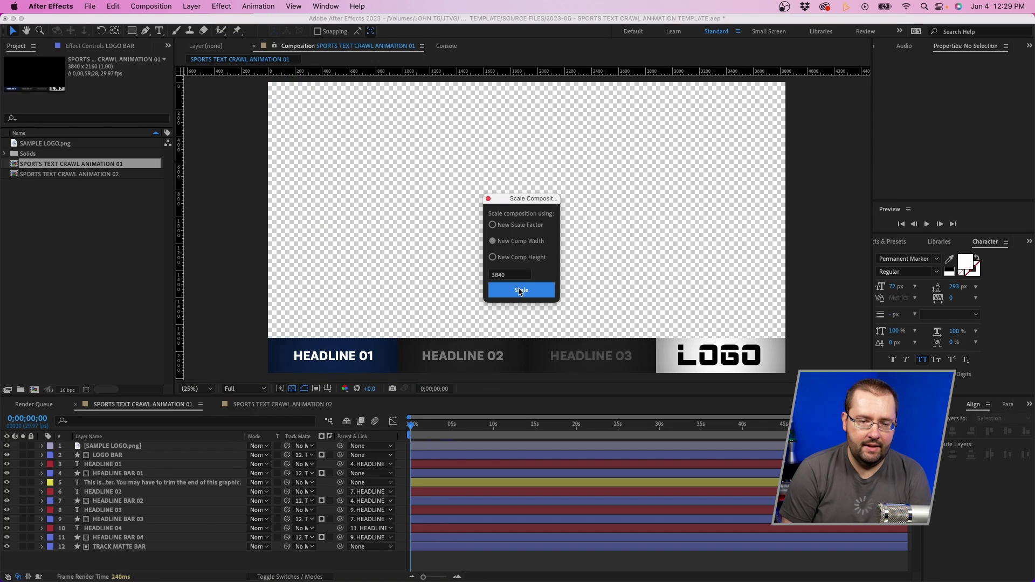
{"action": "left_click", "coordinate": [488, 199]}
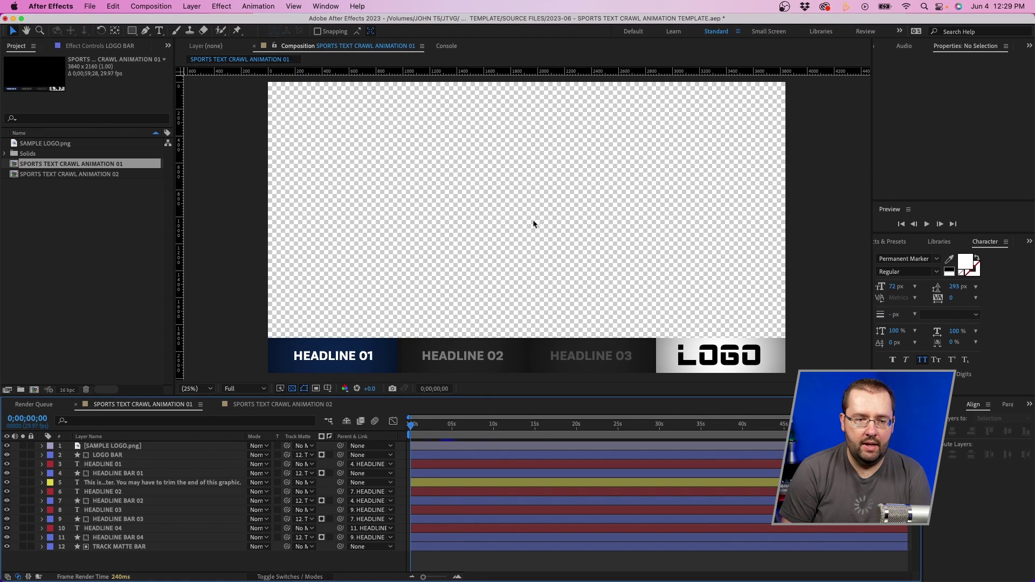
{"action": "left_click", "coordinate": [165, 8]}
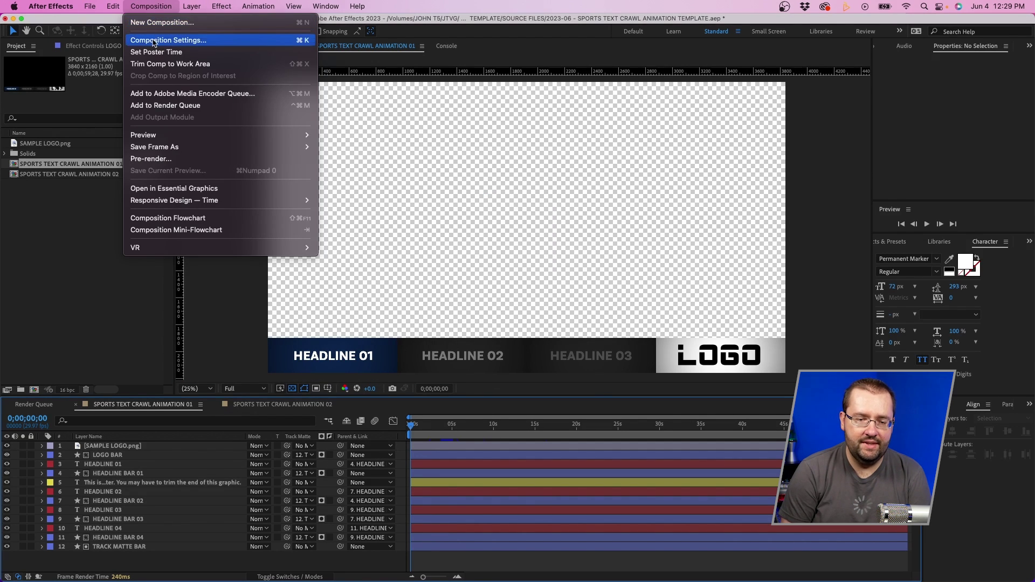
{"action": "left_click", "coordinate": [162, 38]}
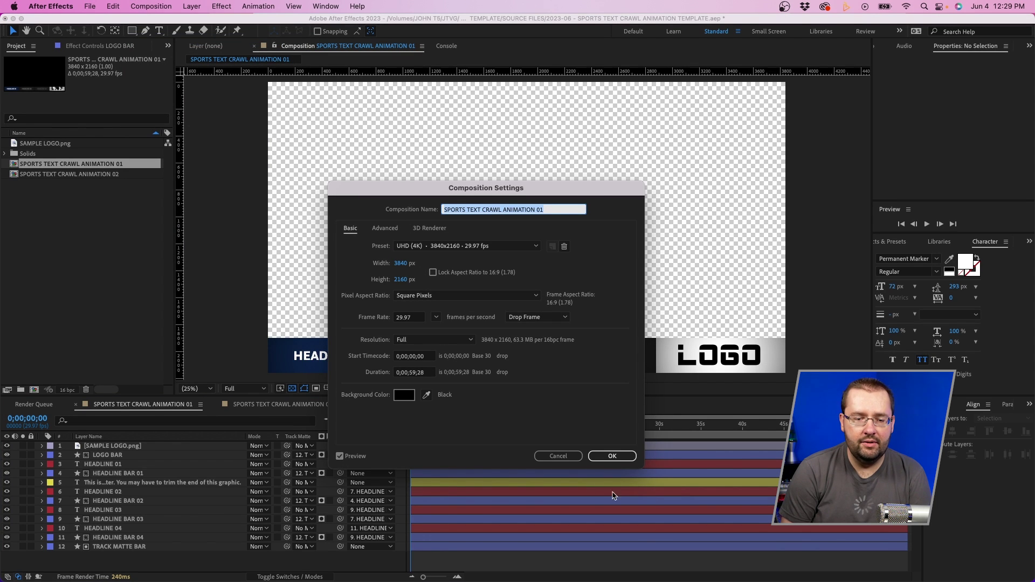
{"action": "left_click", "coordinate": [558, 457]}
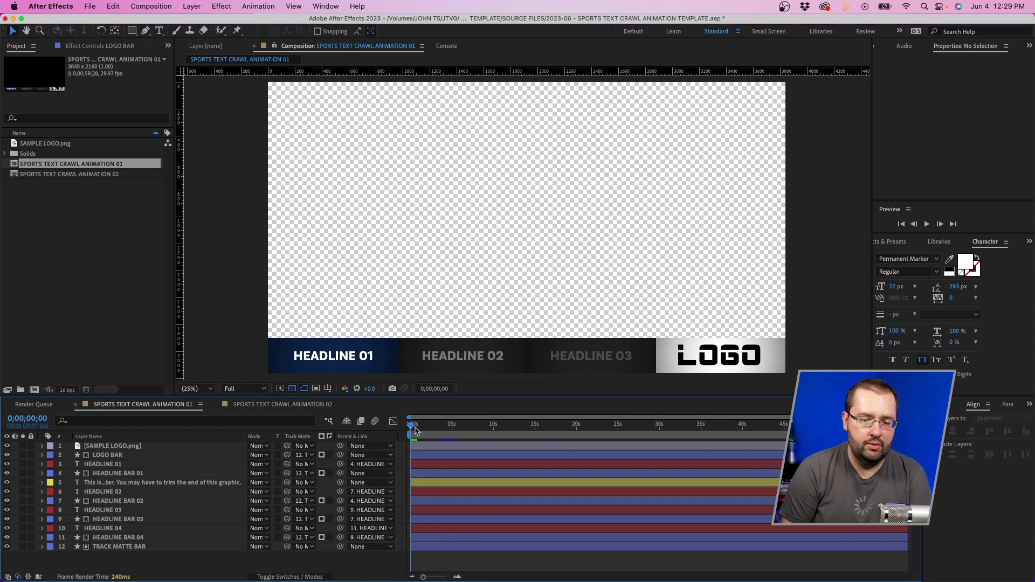
{"action": "left_click_drag", "start_coordinate": [415, 430], "coordinate": [462, 429]}
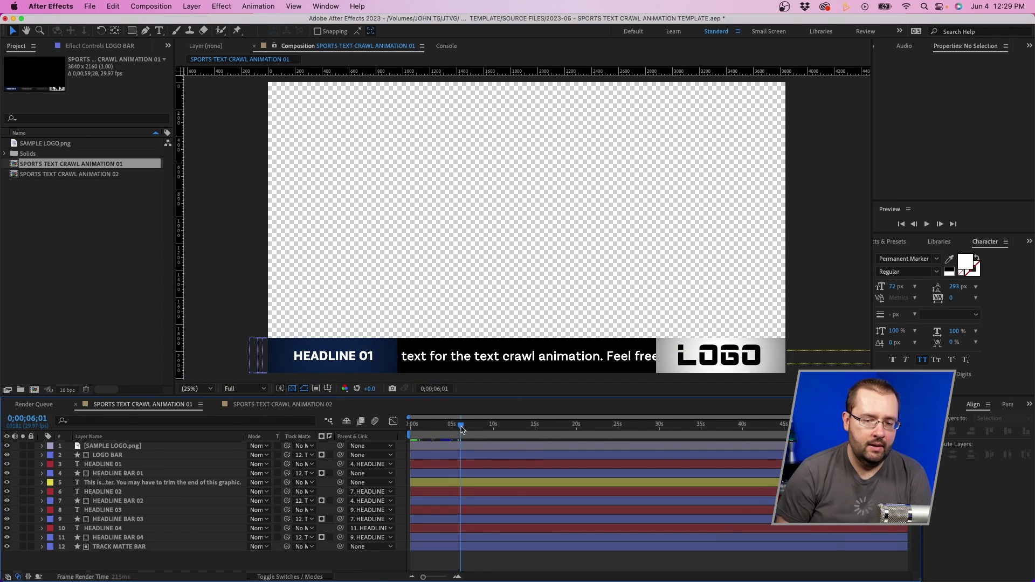